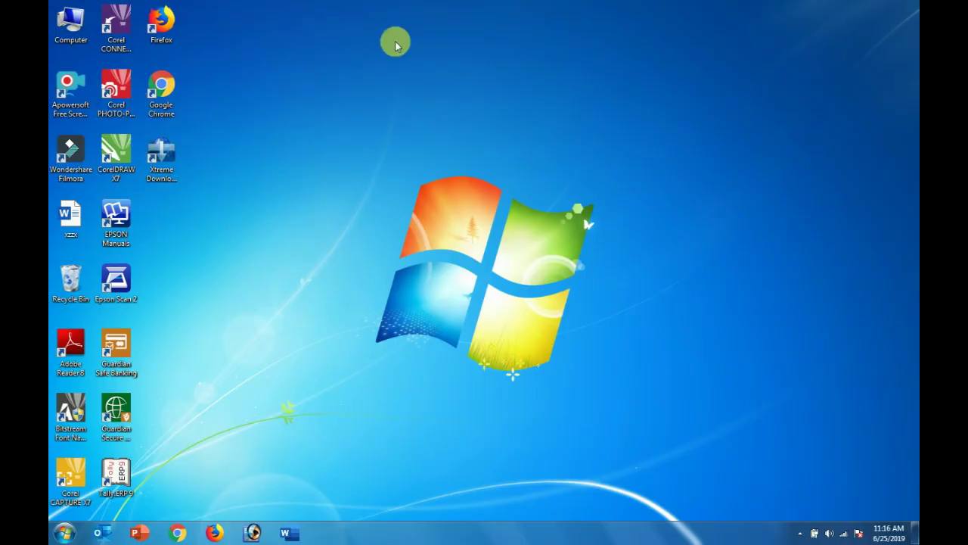
- Launch Microsoft Office Word 2007 from the Start menu to get a blank Document1
left_click(65, 533)
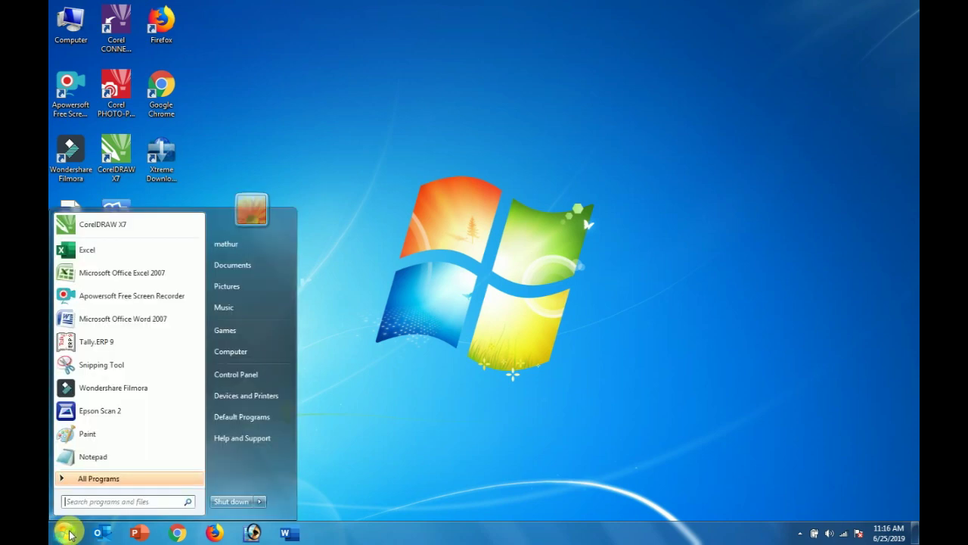
left_click(127, 322)
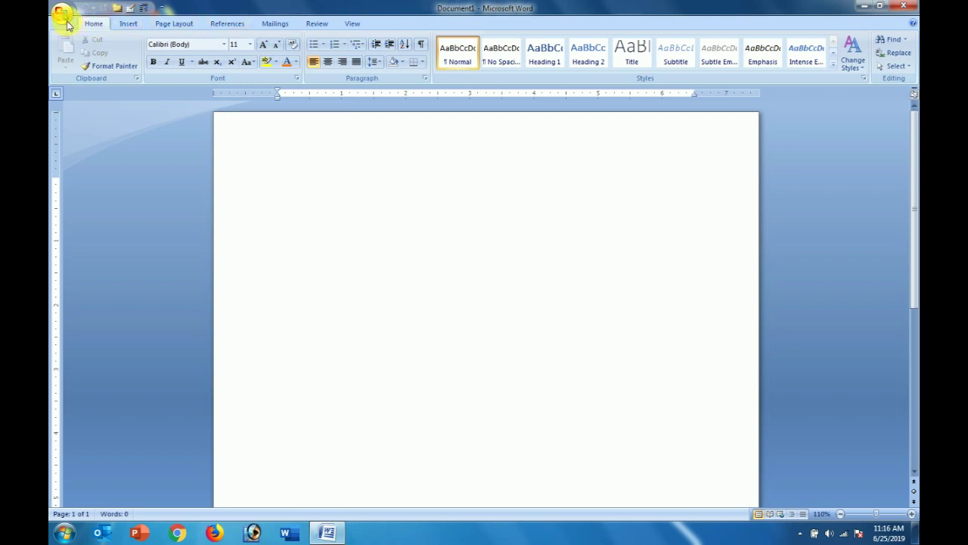
left_click(63, 19)
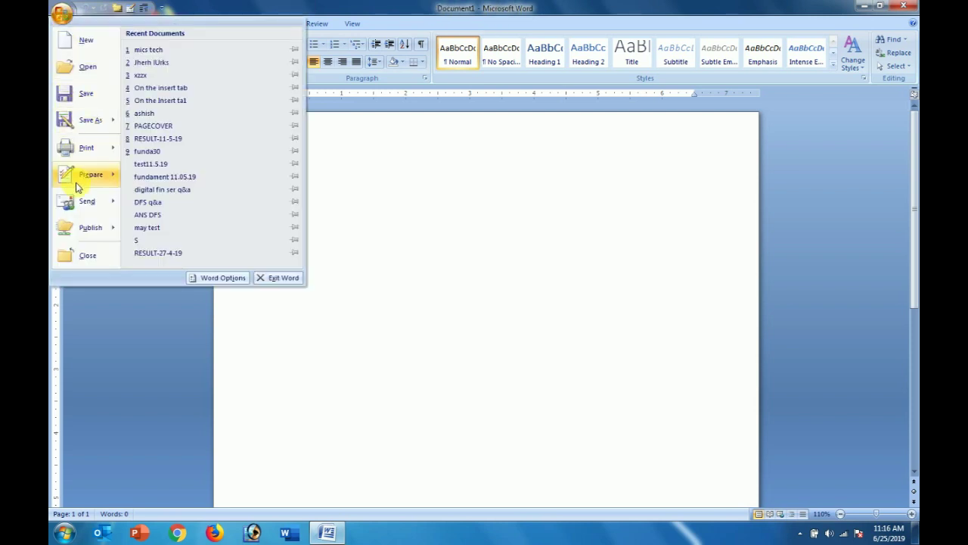
left_click(132, 318)
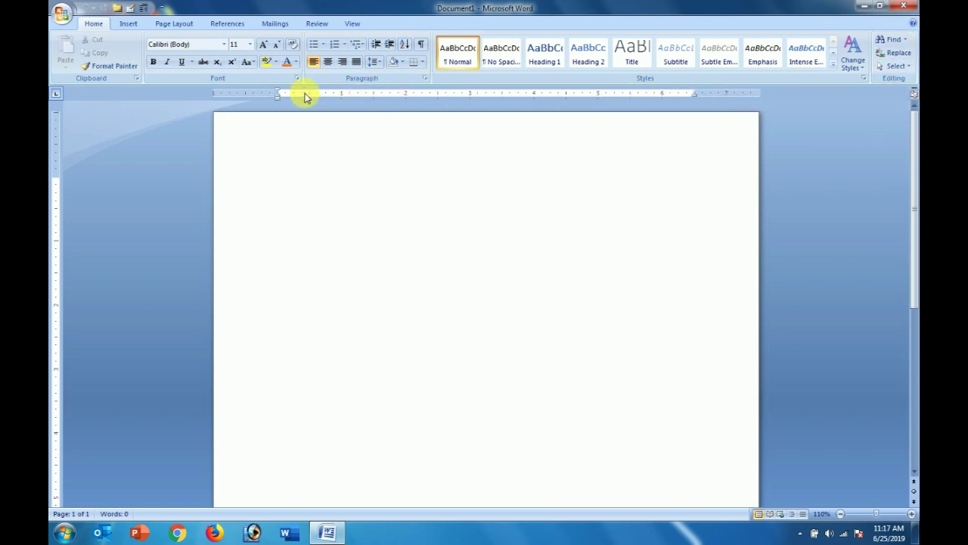
left_click(914, 99)
left_click(914, 99)
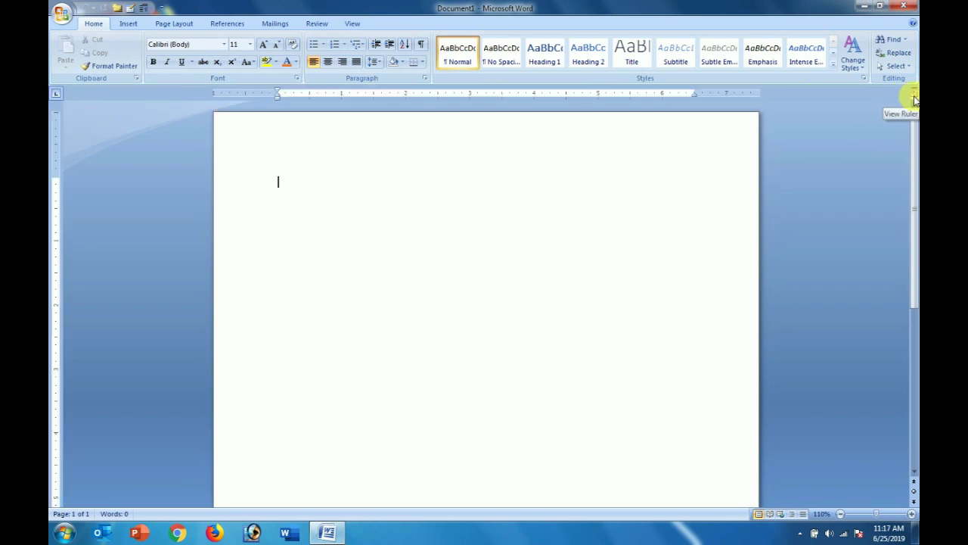
mouse_move(911, 138)
left_mouse_down()
mouse_move(912, 208)
mouse_move(909, 122)
left_mouse_up()
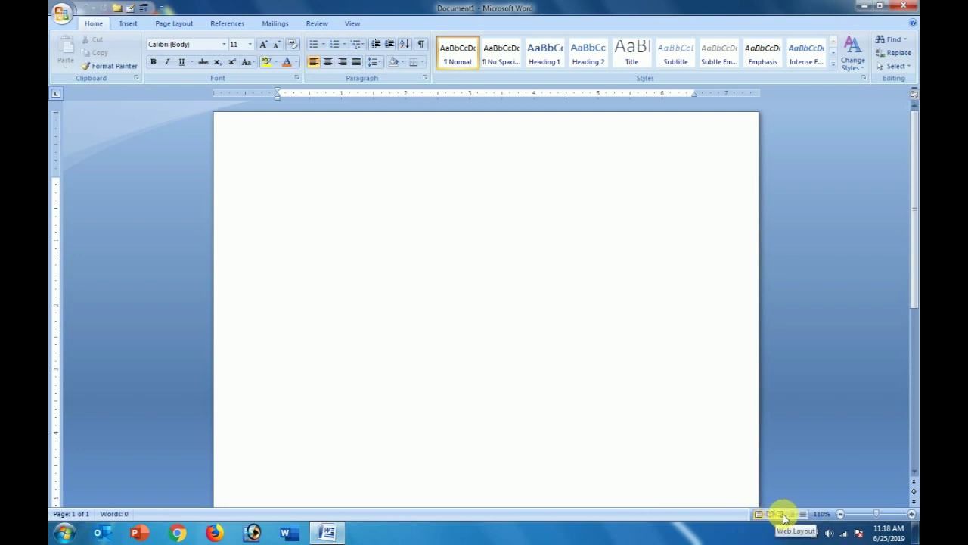
left_click(784, 515)
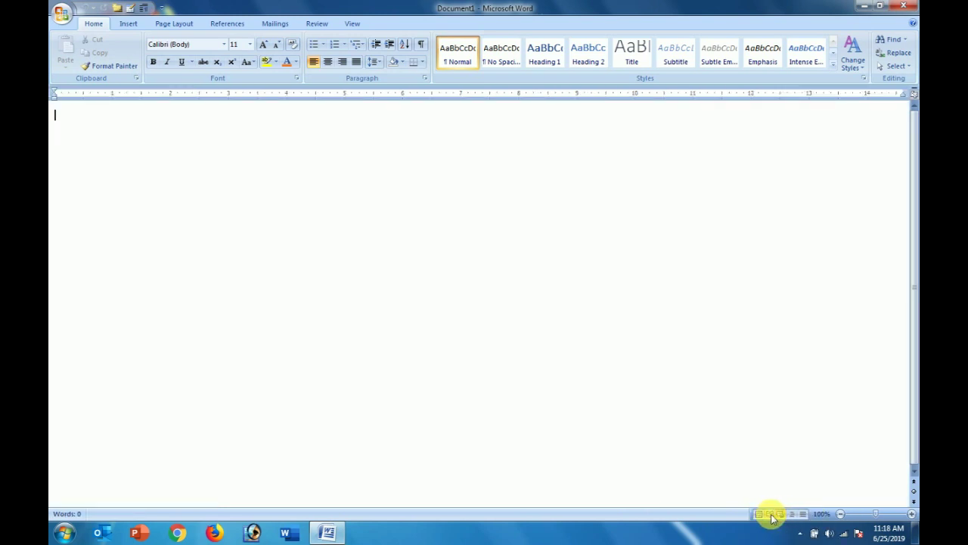
left_click(769, 515)
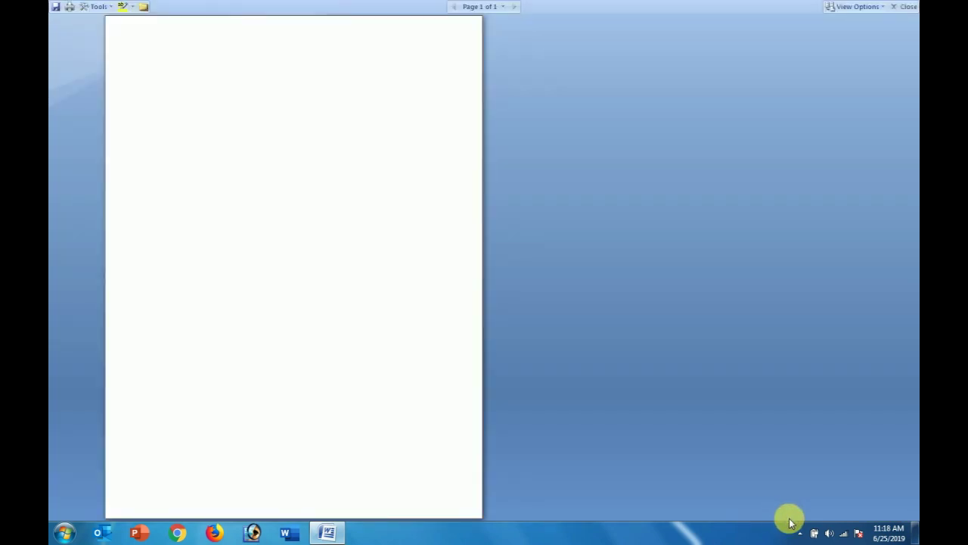
left_click(904, 7)
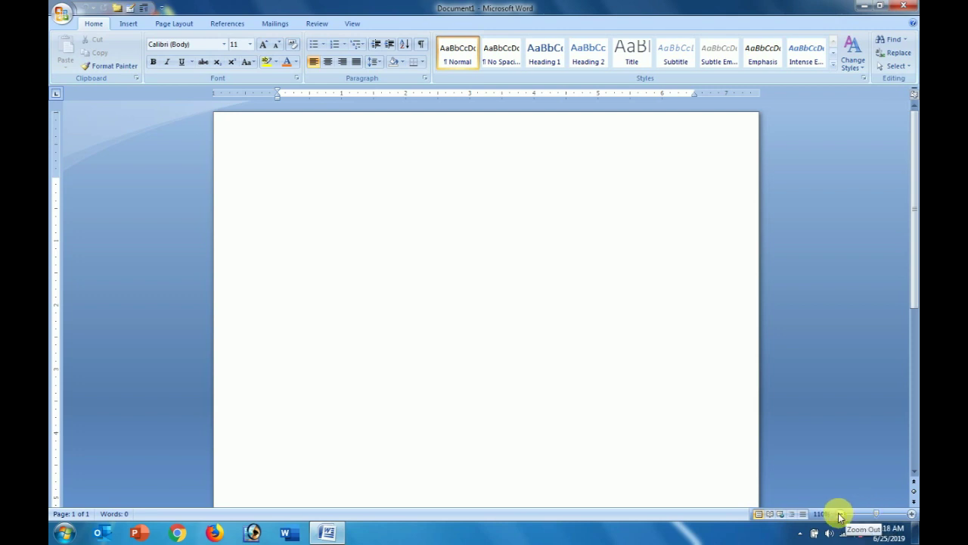
left_click_drag(871, 514, 856, 517)
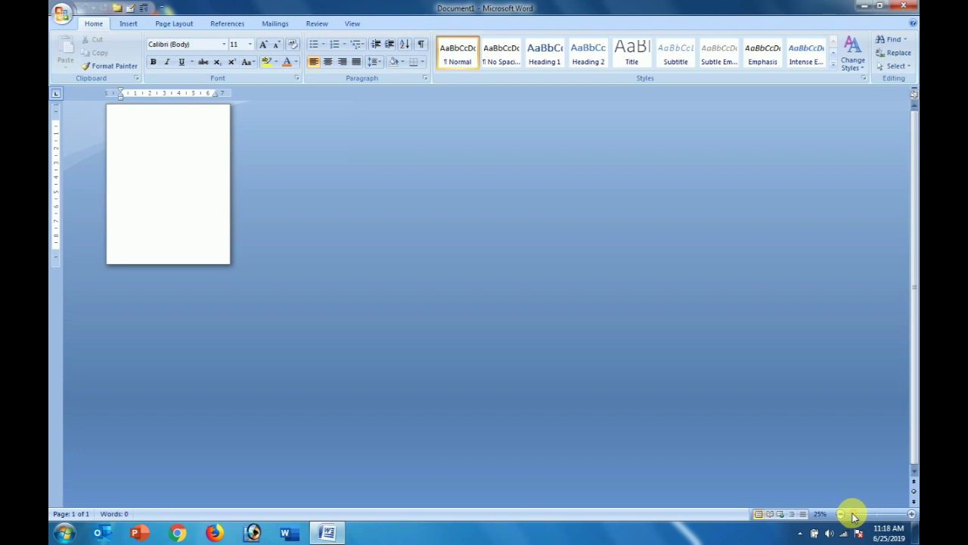
mouse_move(853, 516)
left_mouse_down()
mouse_move(886, 518)
mouse_move(878, 519)
left_mouse_up()
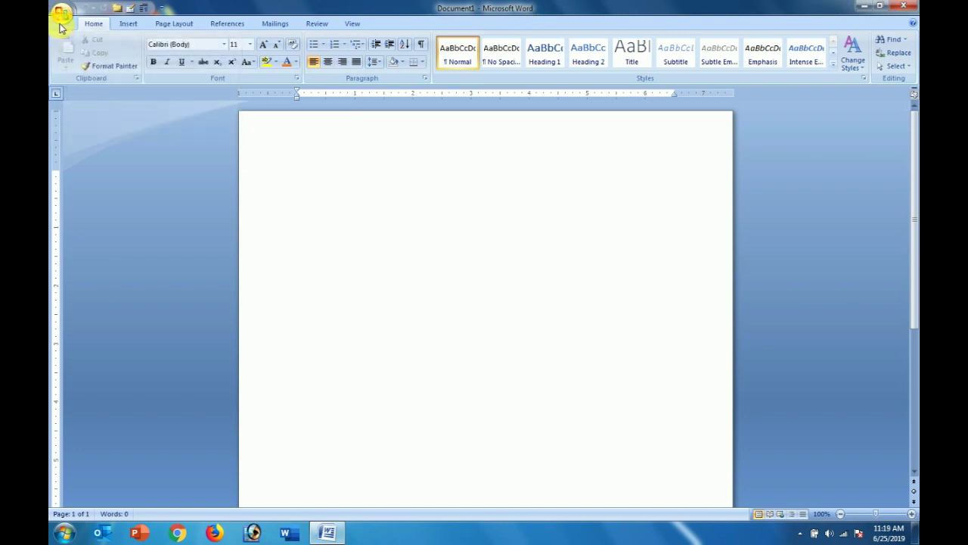
- Open the New Document templates window and look at the blog post and installed templates
left_click(63, 18)
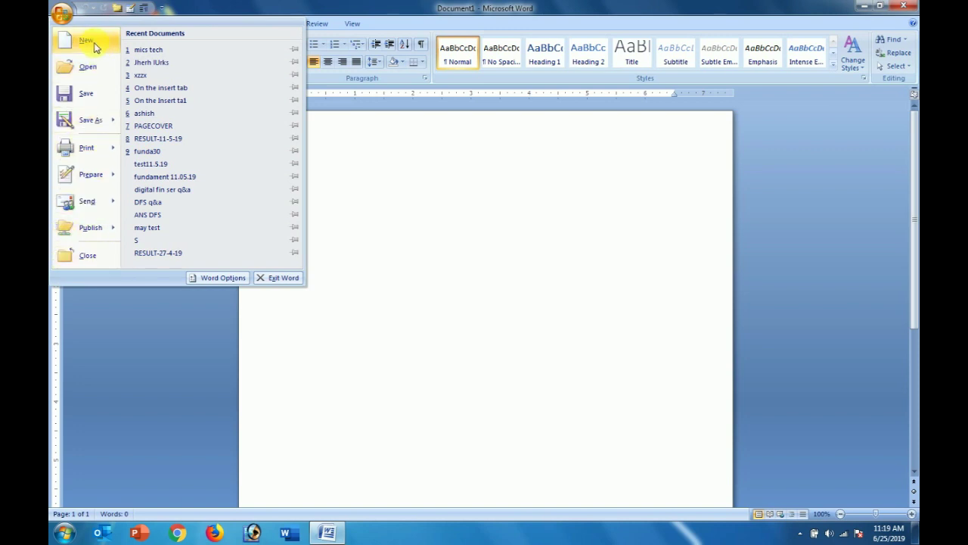
left_click(90, 47)
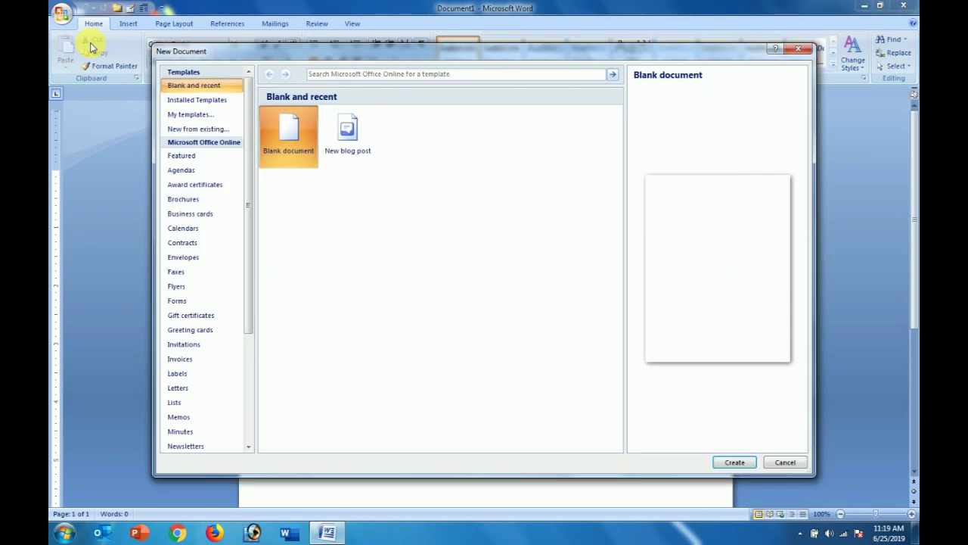
left_click_drag(462, 50, 330, 35)
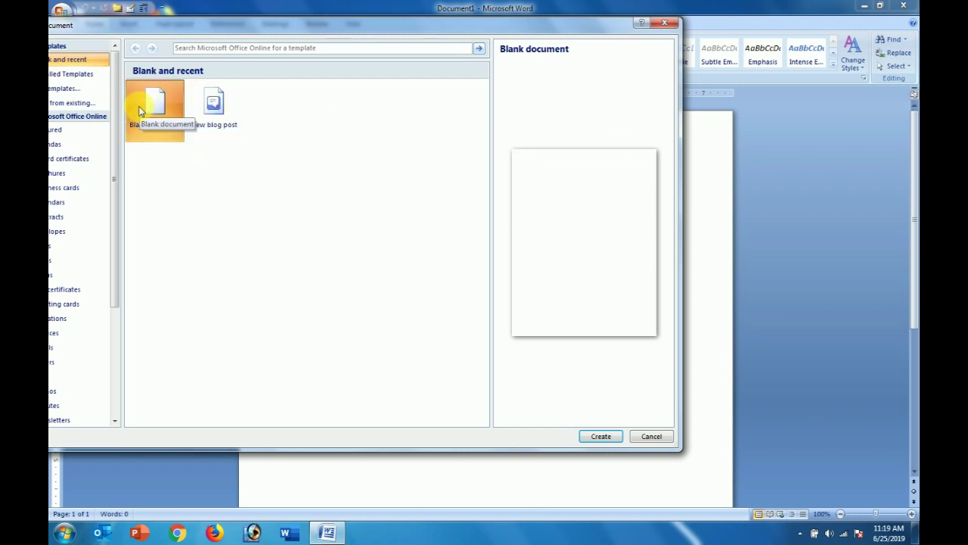
left_click_drag(224, 31, 316, 45)
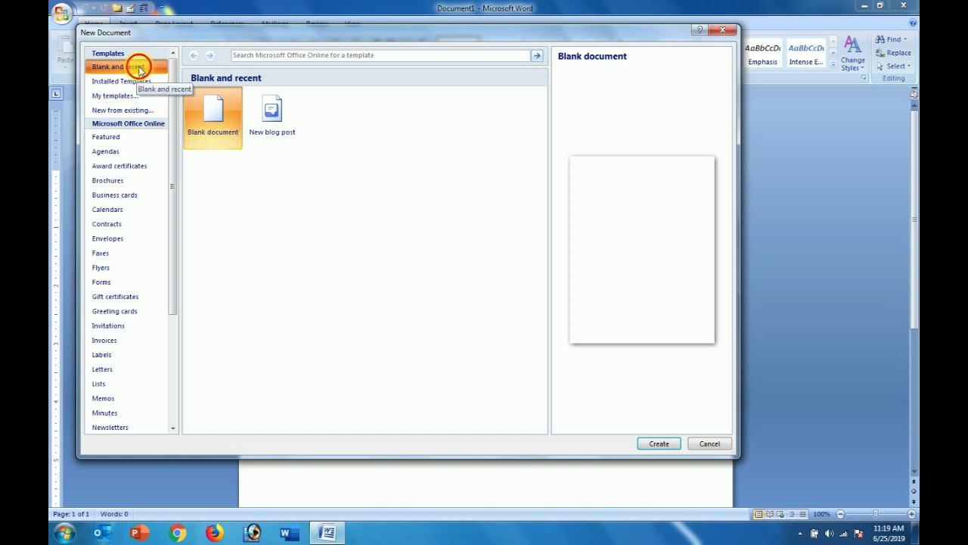
left_click(279, 131)
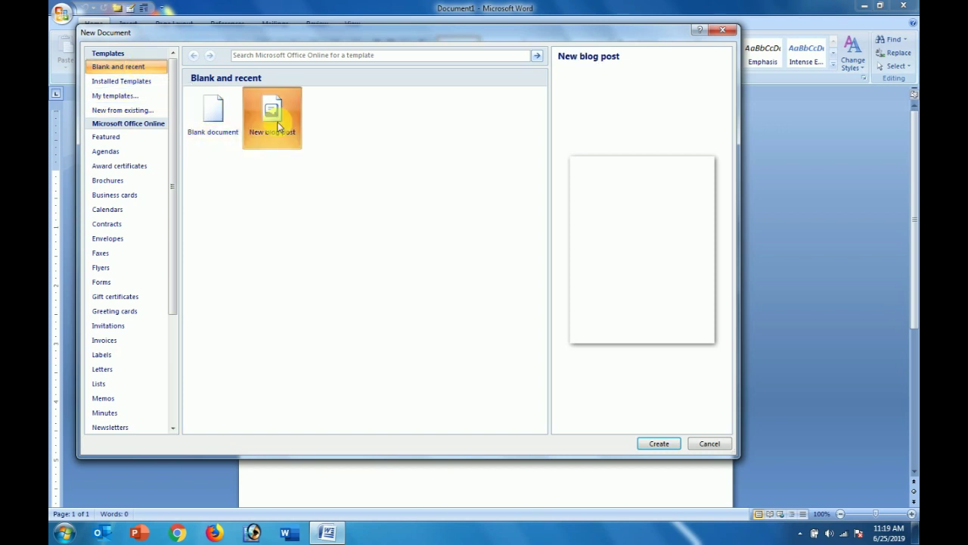
left_click(148, 83)
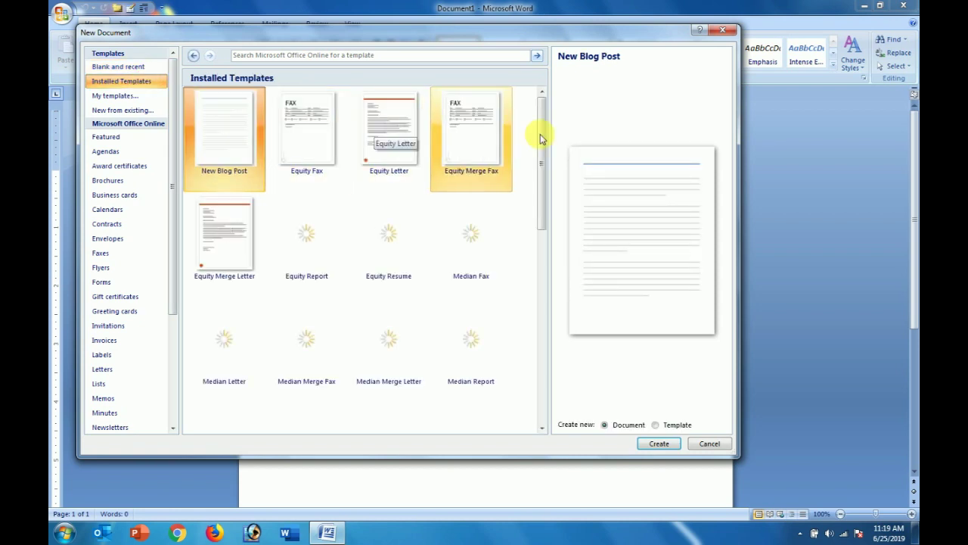
mouse_move(542, 151)
left_mouse_down()
mouse_move(523, 268)
mouse_move(469, 232)
left_mouse_up()
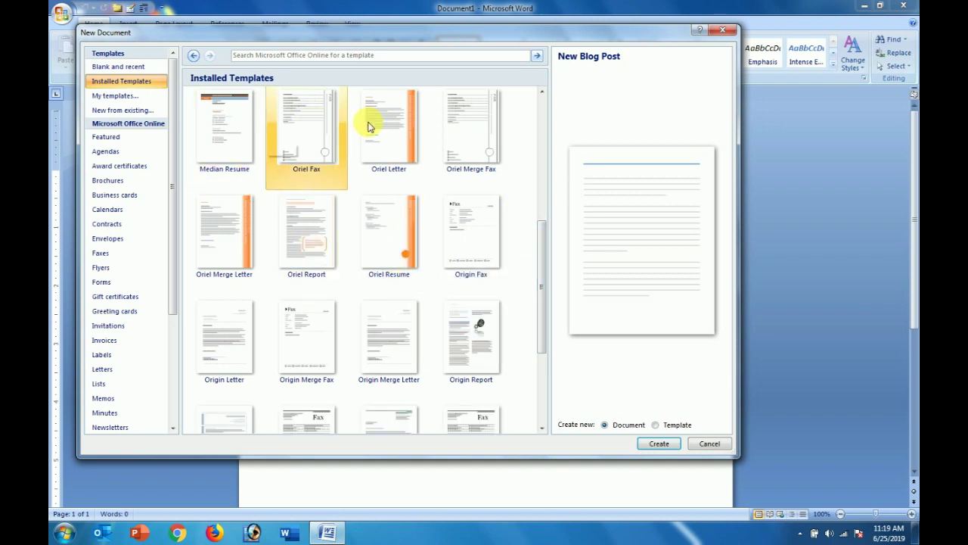
- Browse the Featured, Agendas and Office Online templates, then create a Blank document
left_click(120, 137)
left_click(133, 158)
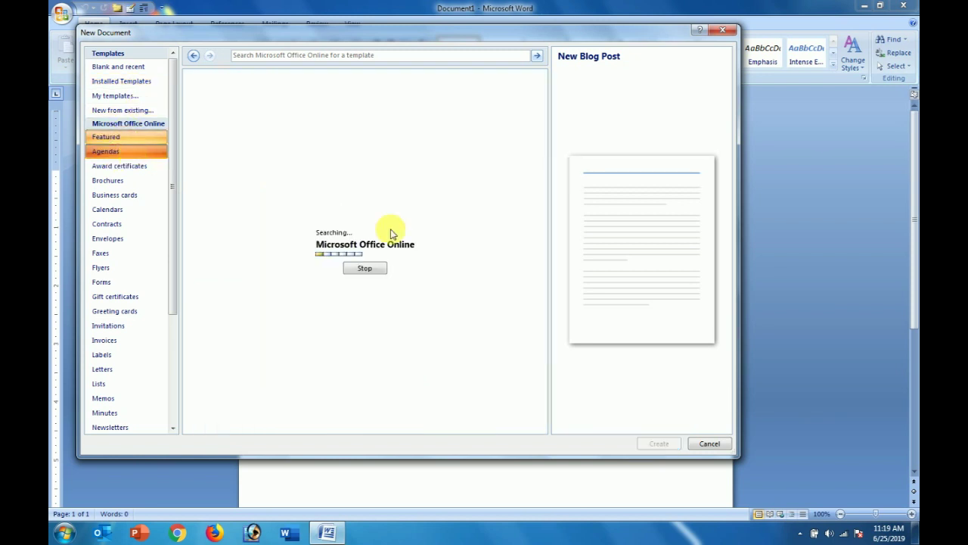
left_click(165, 125)
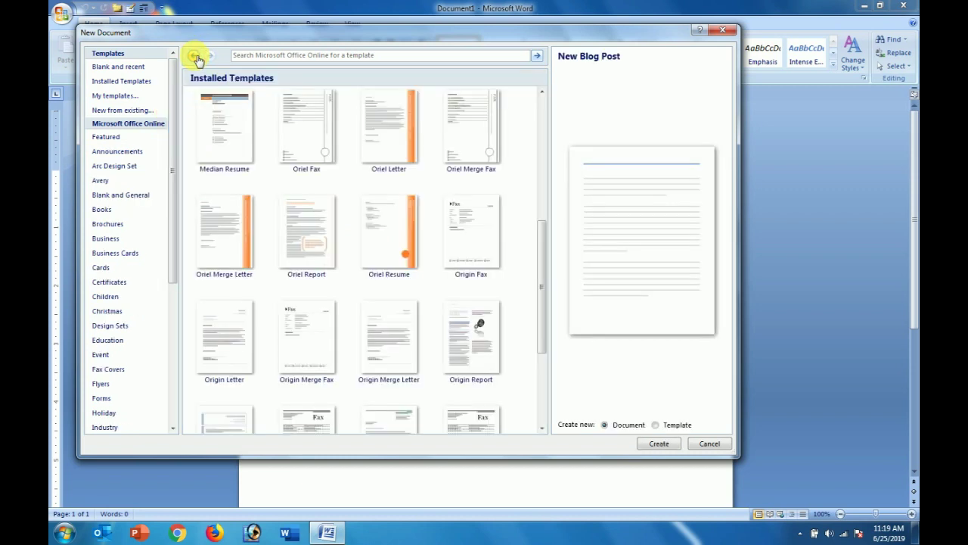
left_click(196, 59)
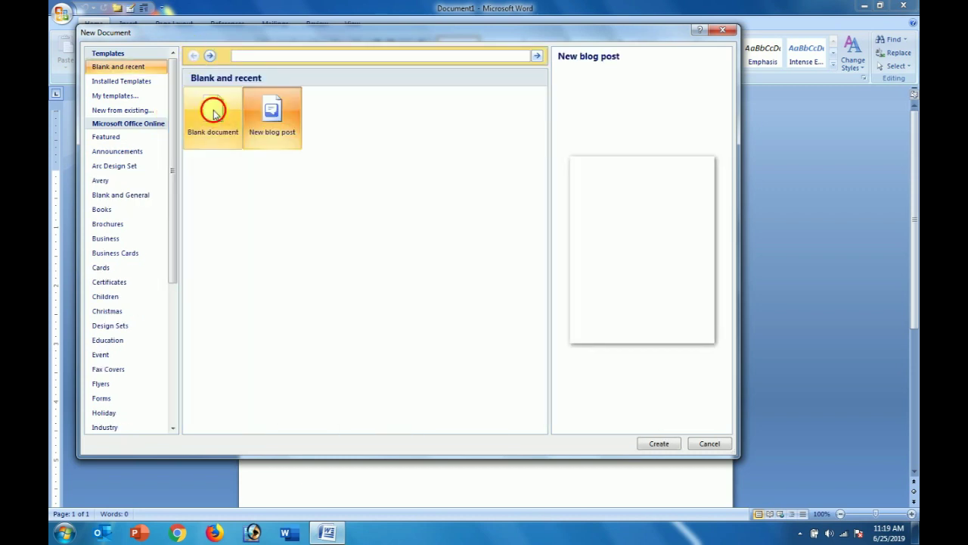
left_click(214, 110)
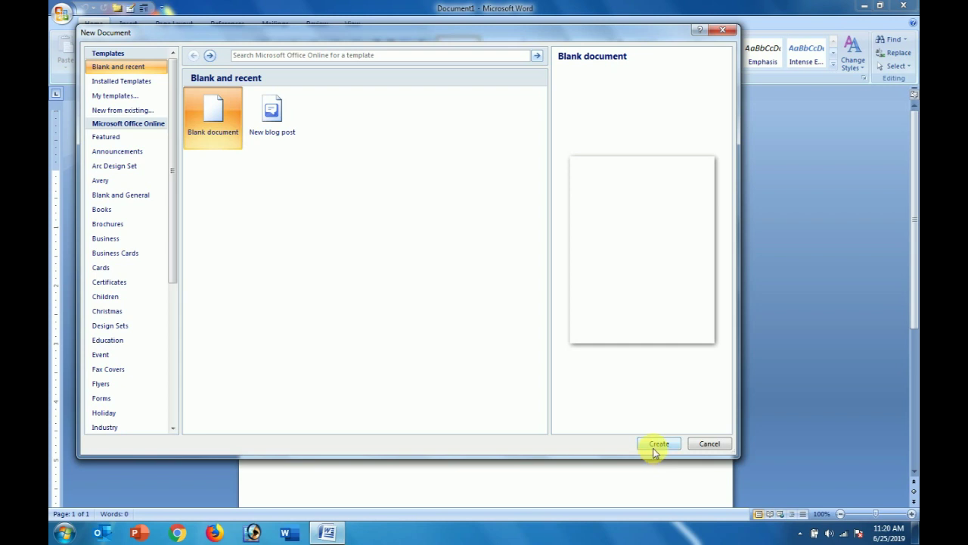
left_click(655, 447)
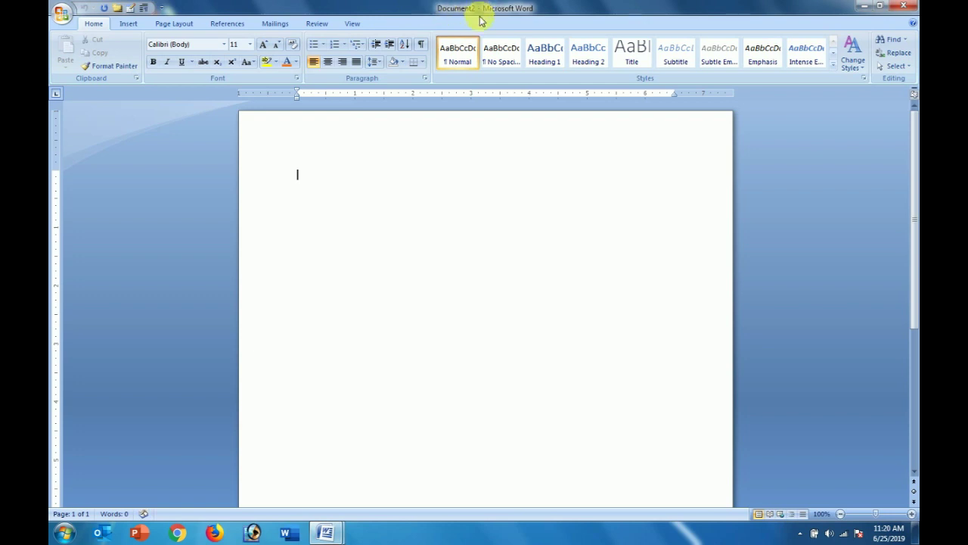
- Reopen the recent document 'On the insert tab' from the Office menu
left_click(62, 15)
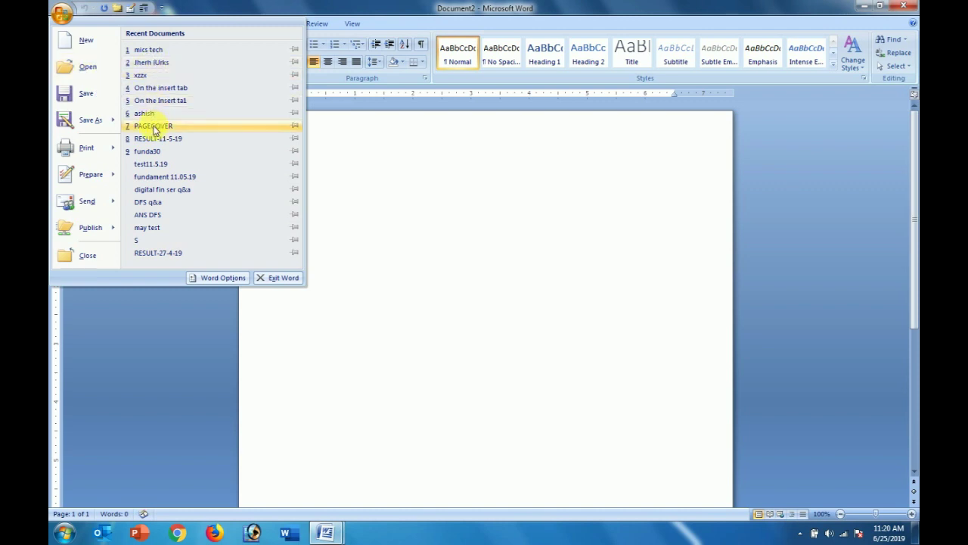
left_click(168, 89)
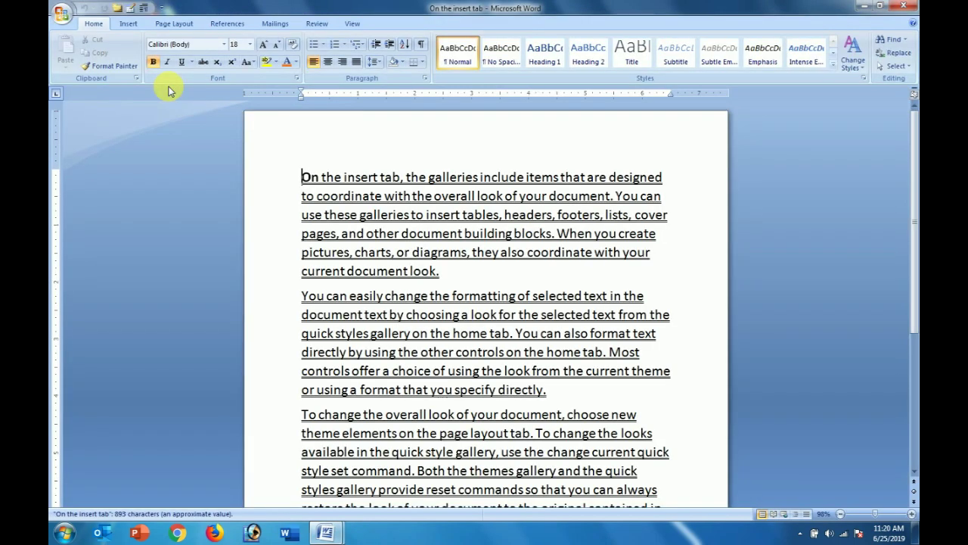
left_click(65, 22)
left_click(69, 23)
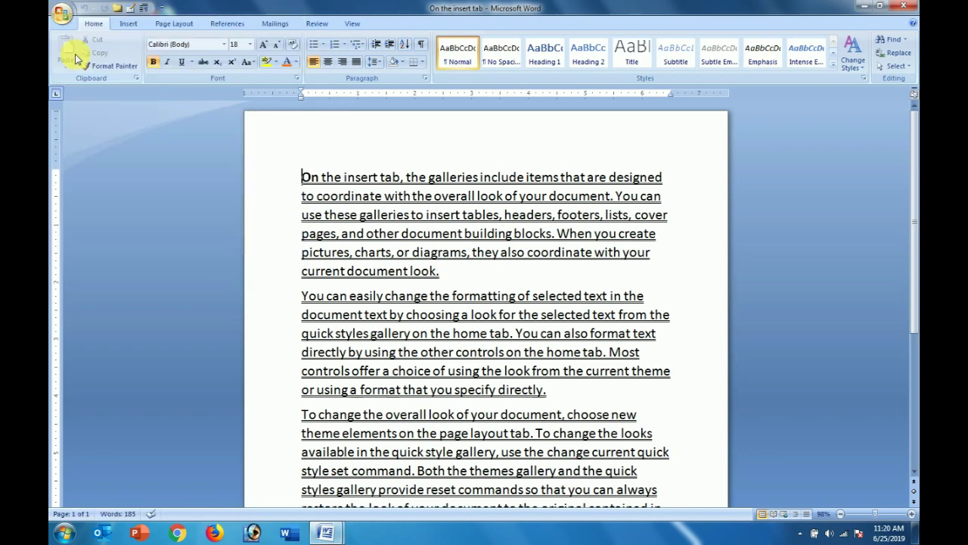
left_click(71, 22)
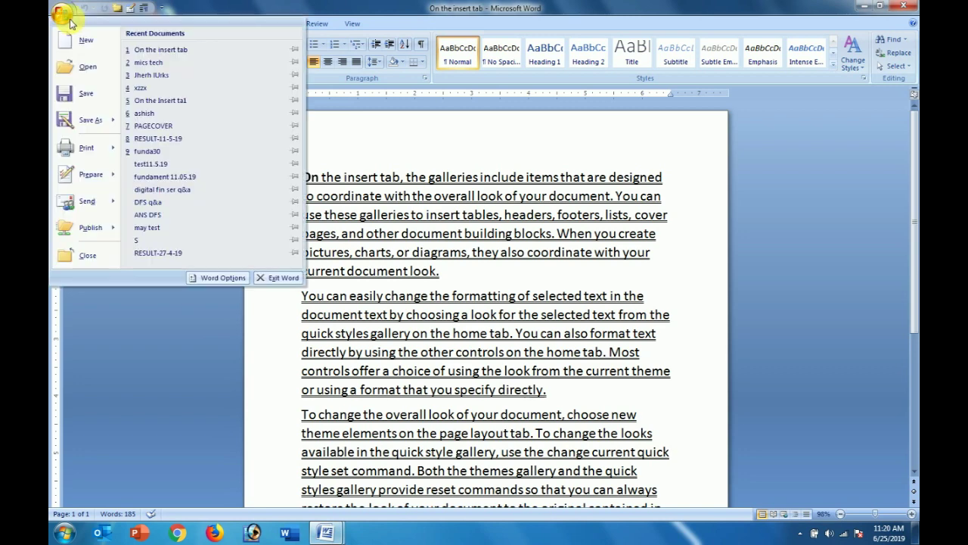
key("Escape")
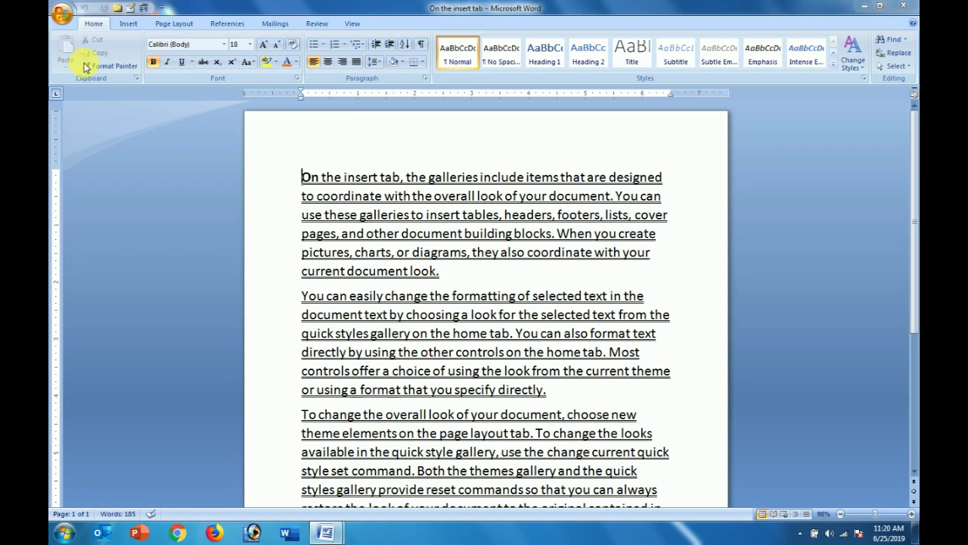
- Pick up formatting with Format Painter, then cancel the Open dialog without opening a file
left_click(90, 67)
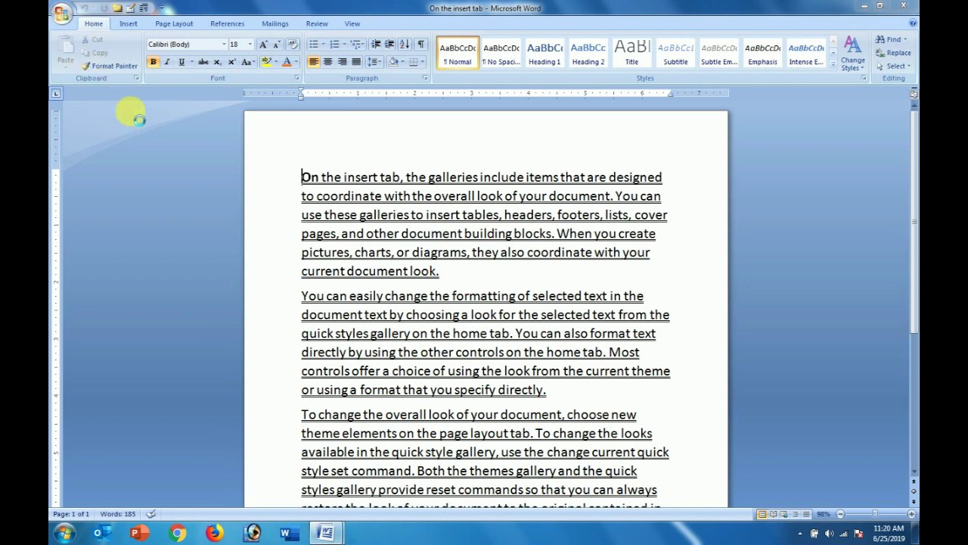
key("ctrl+o")
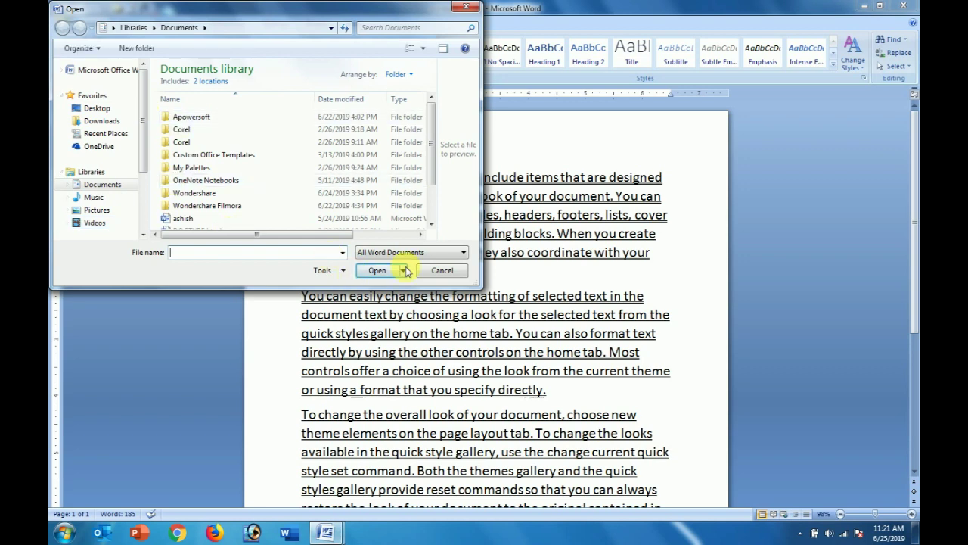
left_click(438, 265)
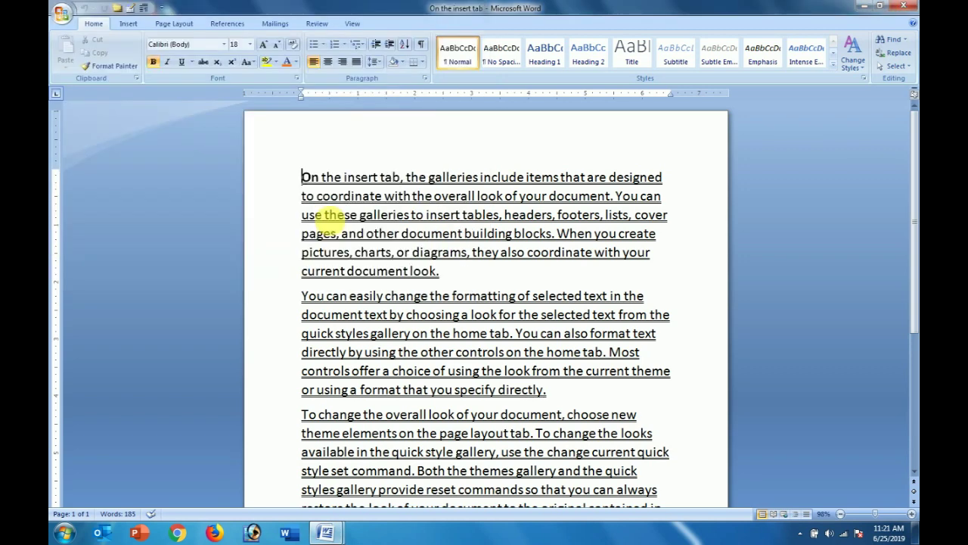
left_click(62, 19)
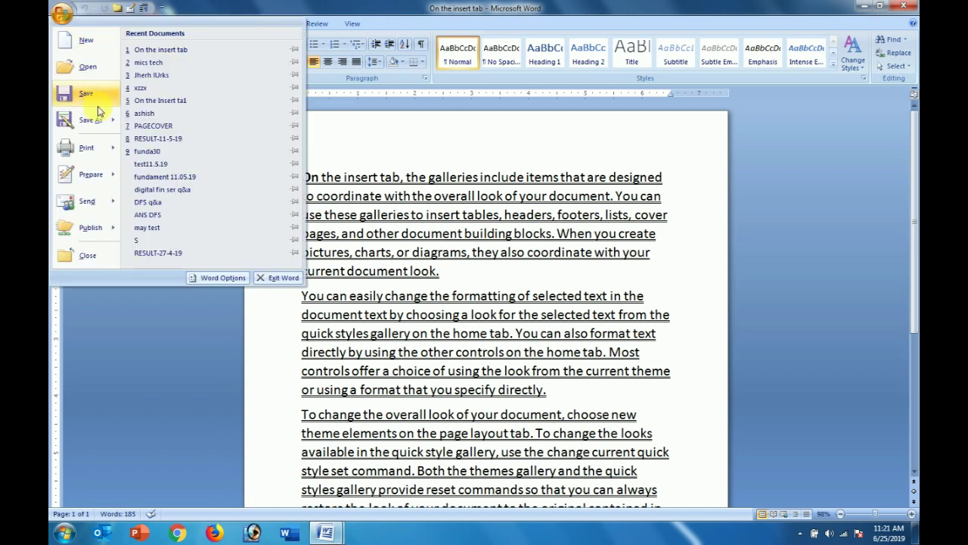
- Switch to Document2 and enter the =rand() formula to generate three sample paragraphs
left_click(327, 534)
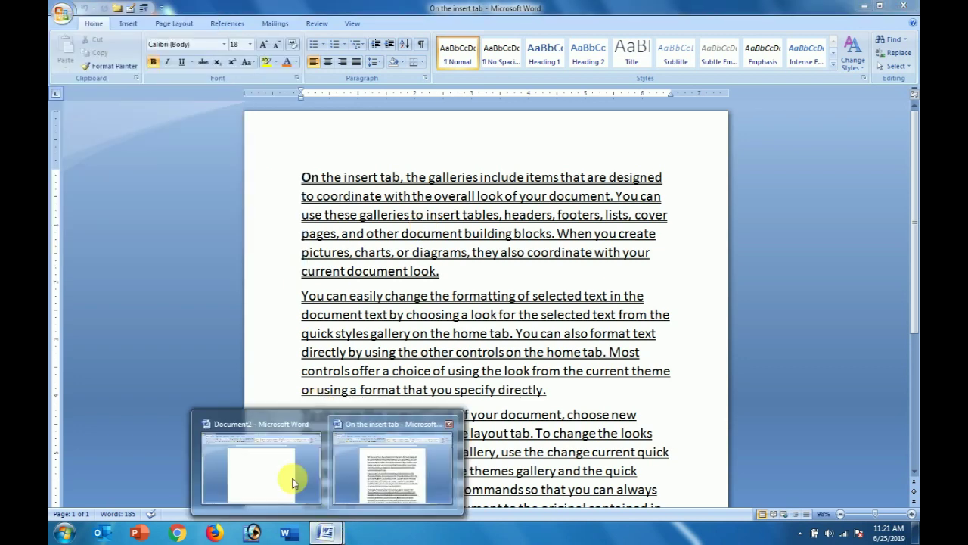
left_click(286, 475)
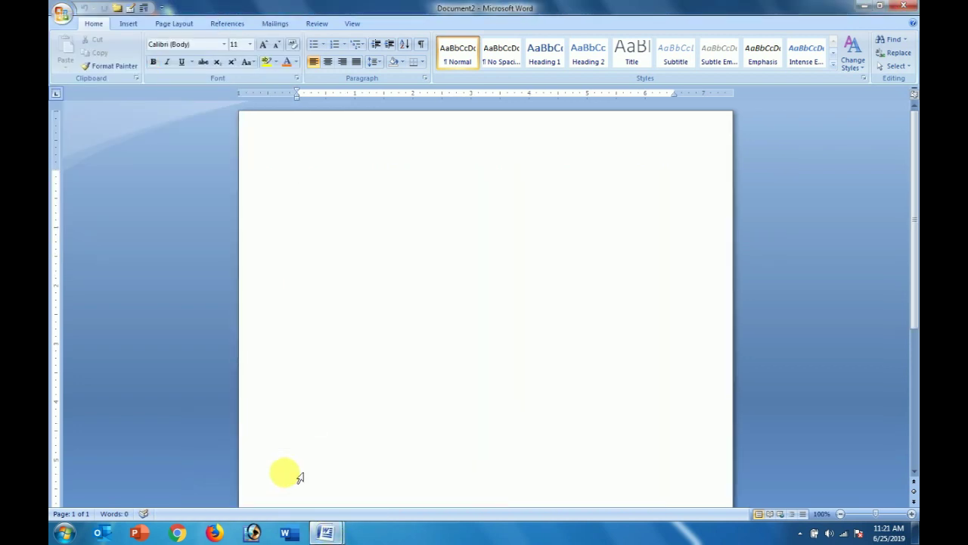
type("=")
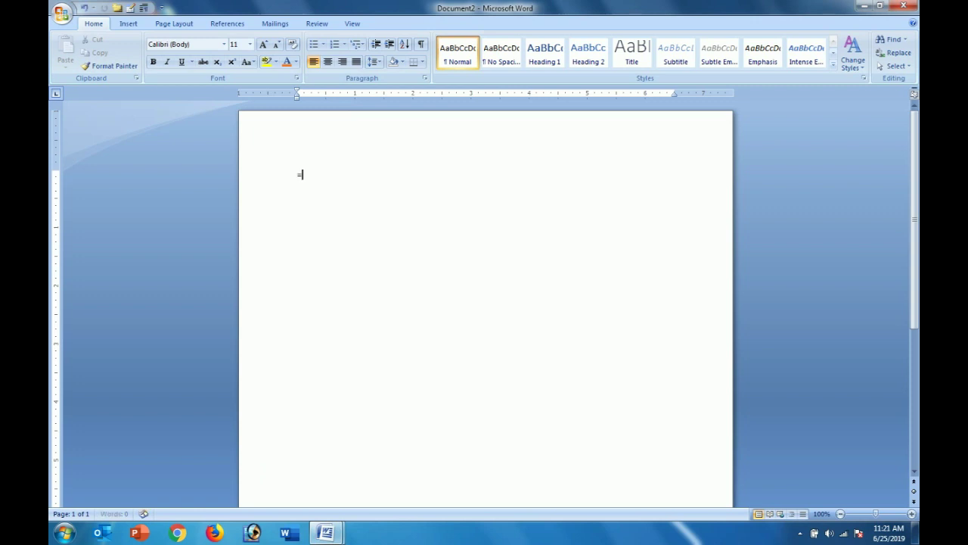
type("e")
type("a")
type("nd")
type("()")
key("Return")
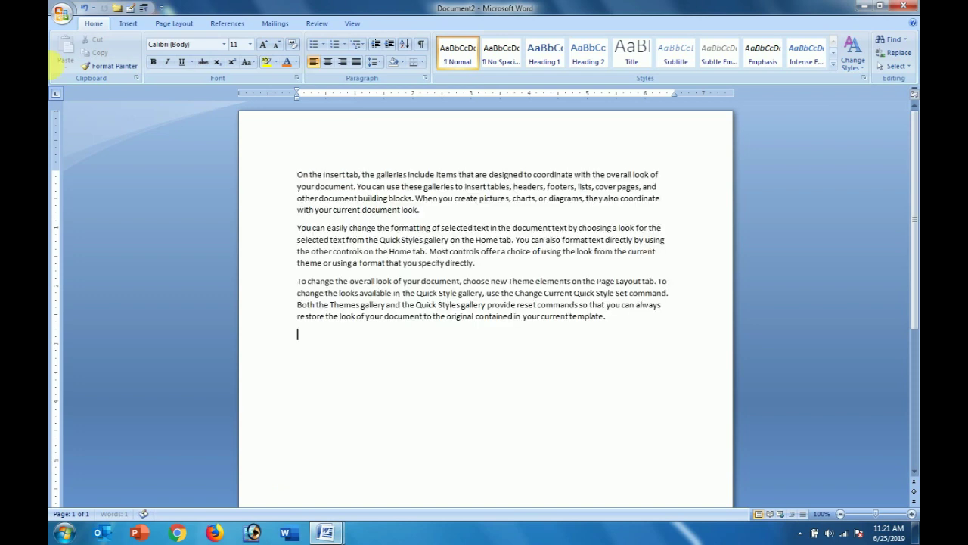
- Bring up Save As for Document2, which proposes 'On the Insert tab' as a Word Document
left_click(64, 15)
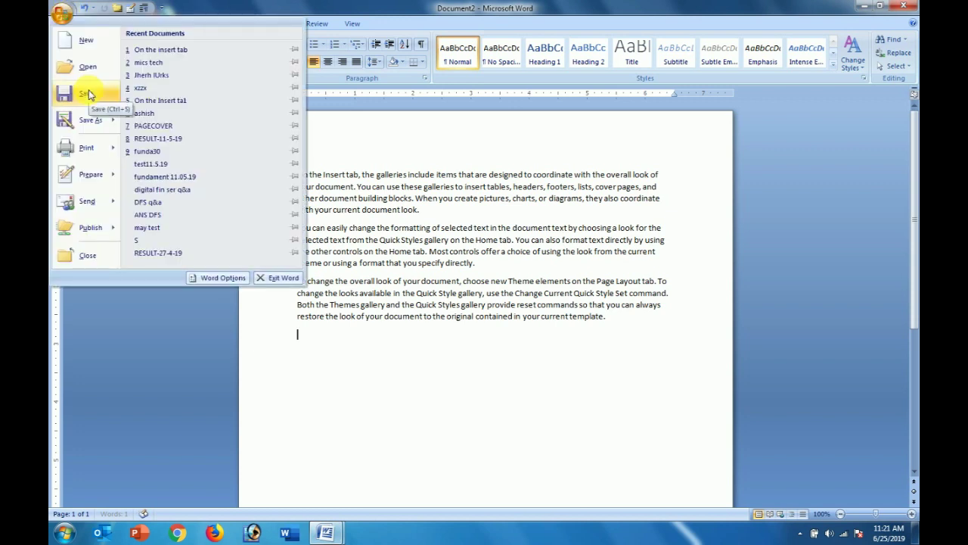
left_click(89, 92)
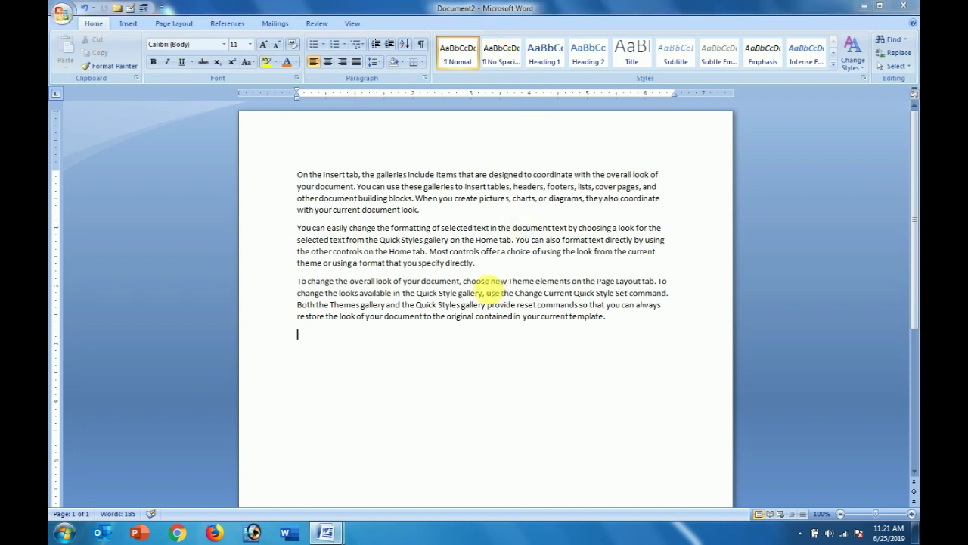
key("ctrl+s")
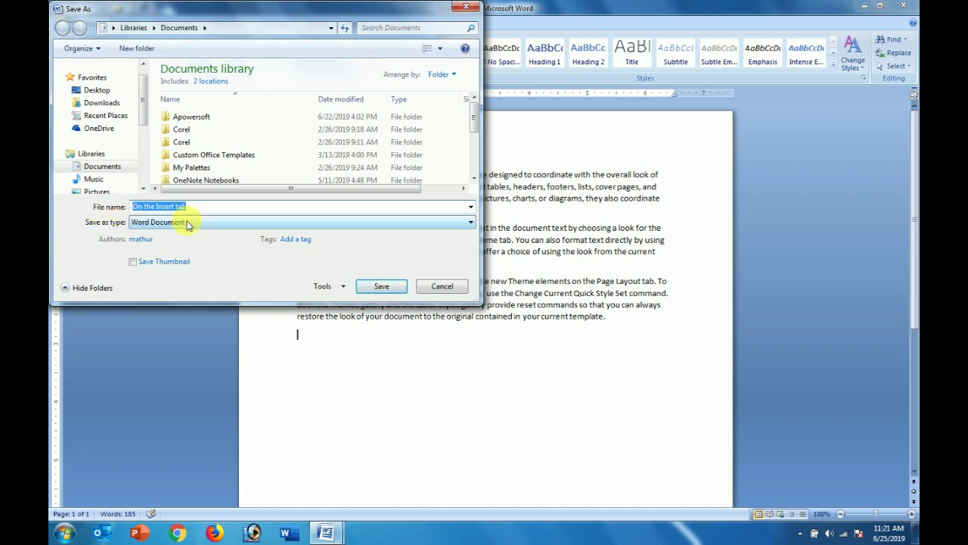
- Save the document to the Desktop as the Word file 'mics tech edu'
key("BackSpace")
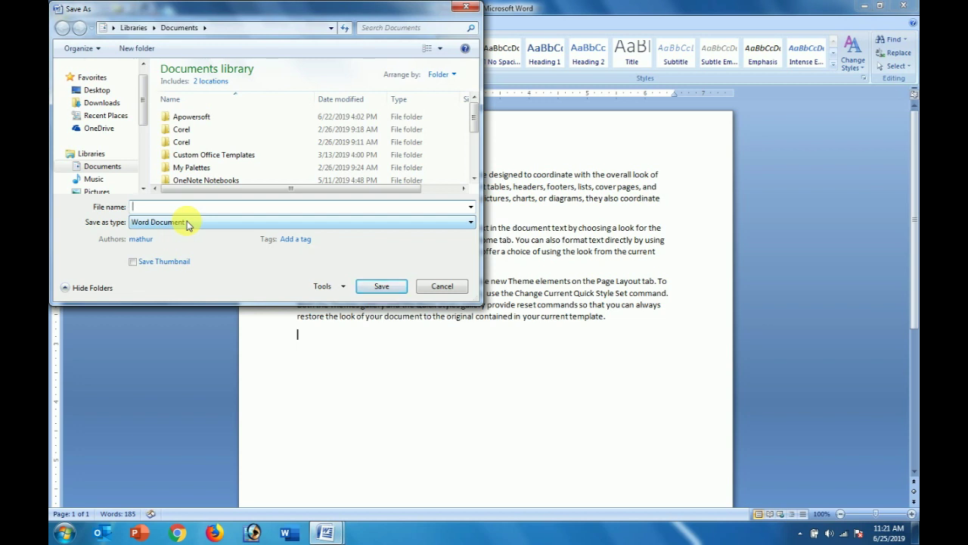
type("m")
type("ics")
type(" tech ")
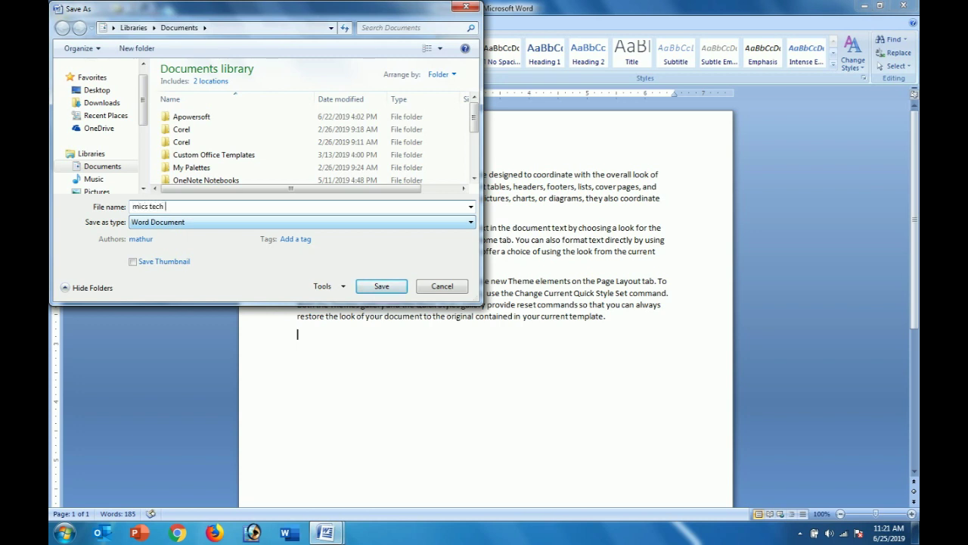
type("ed")
type("u")
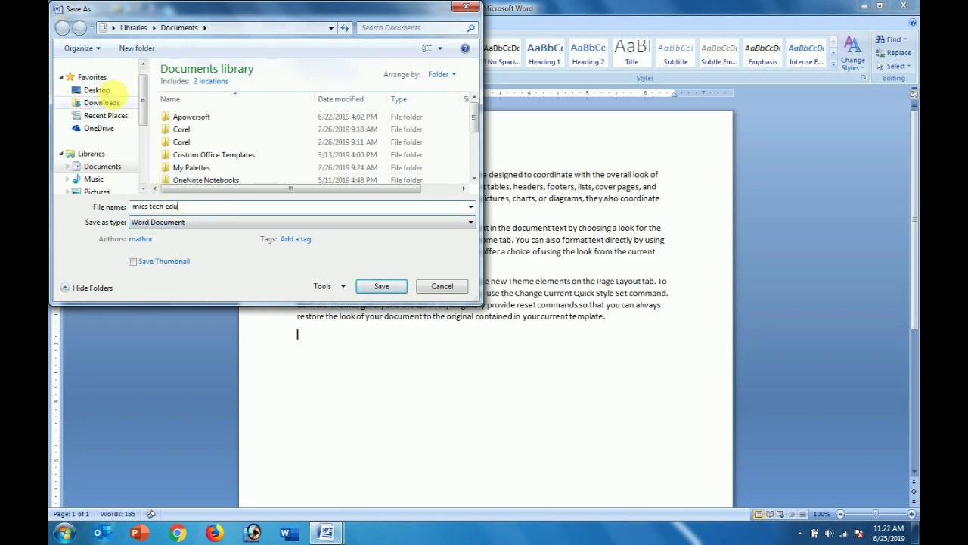
left_click(110, 92)
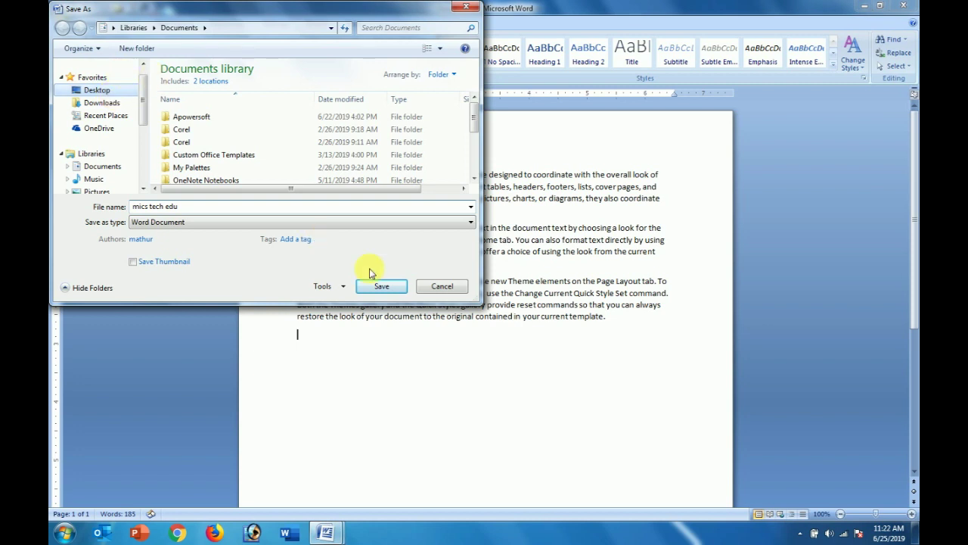
left_click(379, 289)
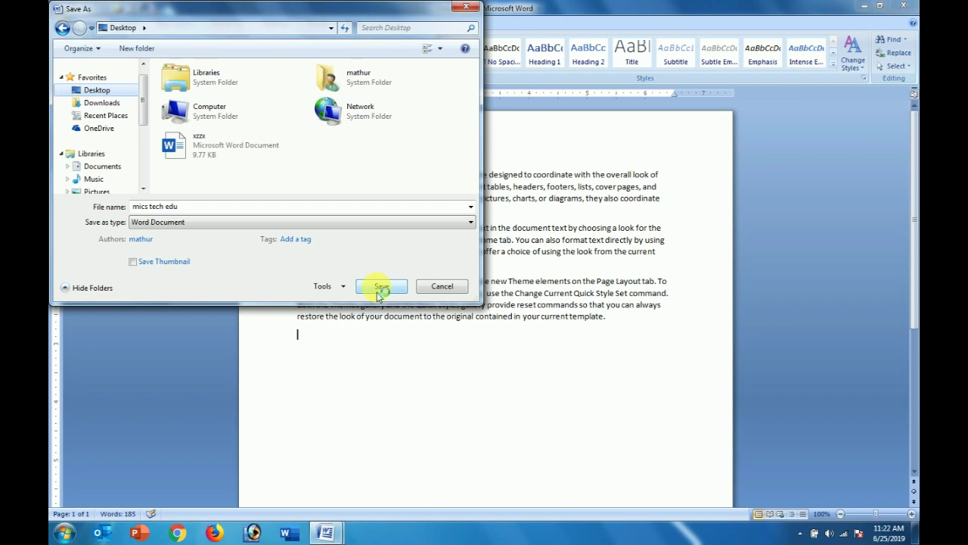
left_click(379, 292)
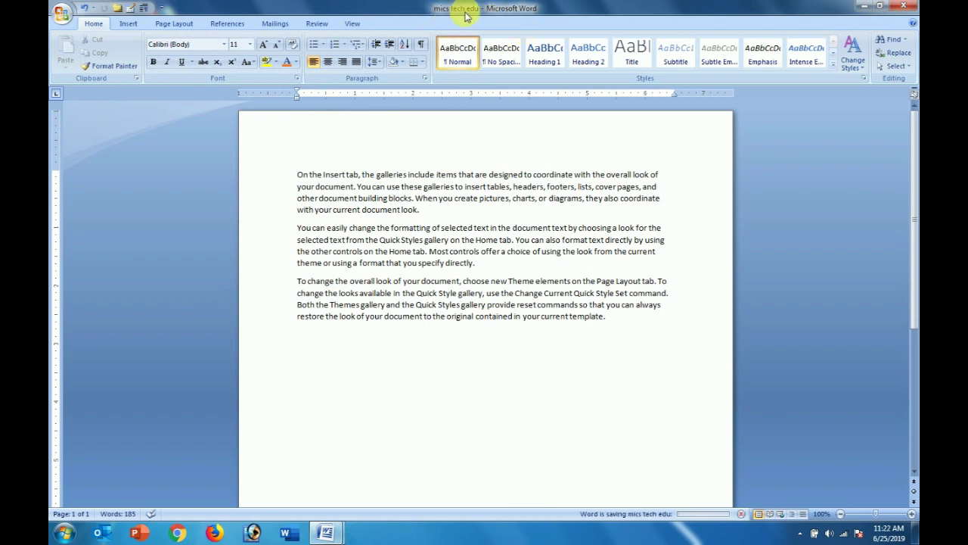
- Close both Word documents and open 'mics tech edu' from its desktop icon's context menu
left_click(905, 7)
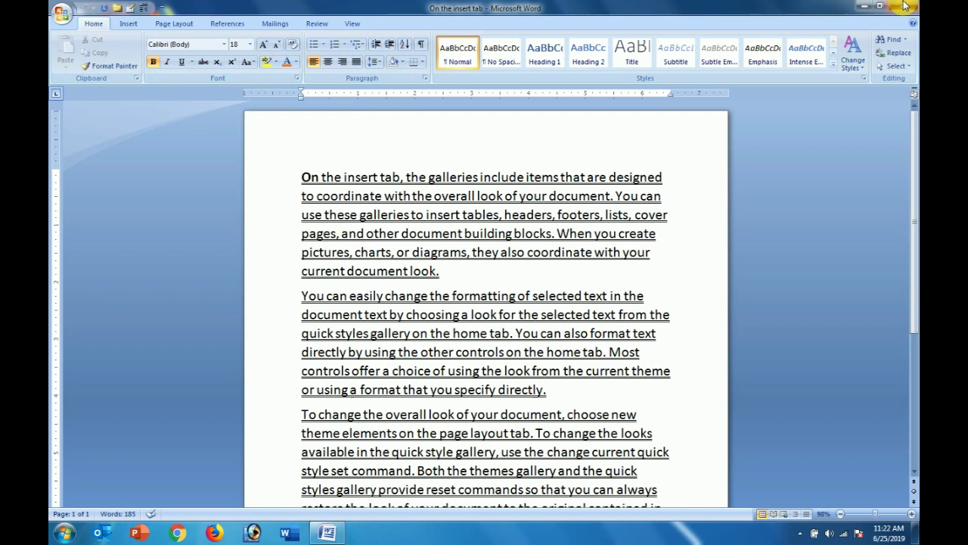
left_click(905, 6)
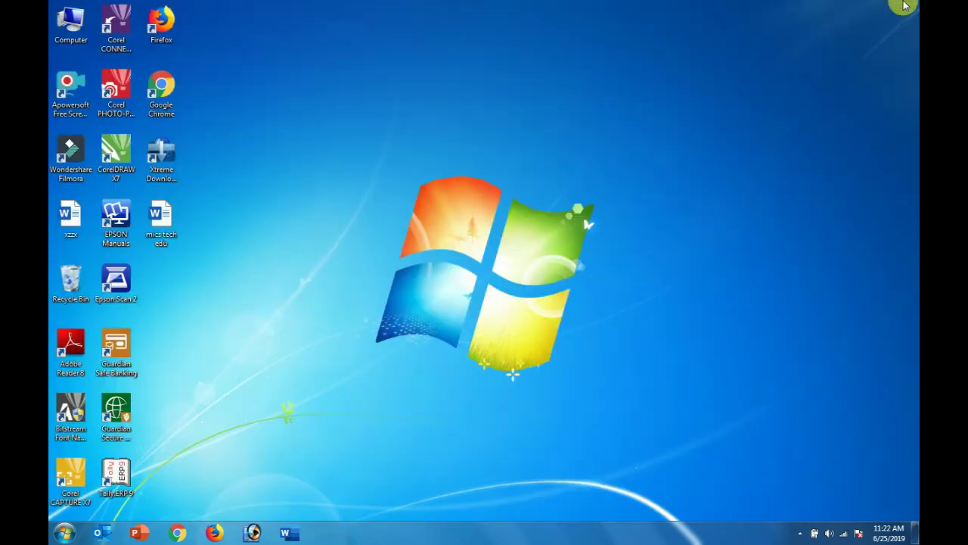
left_click(161, 214)
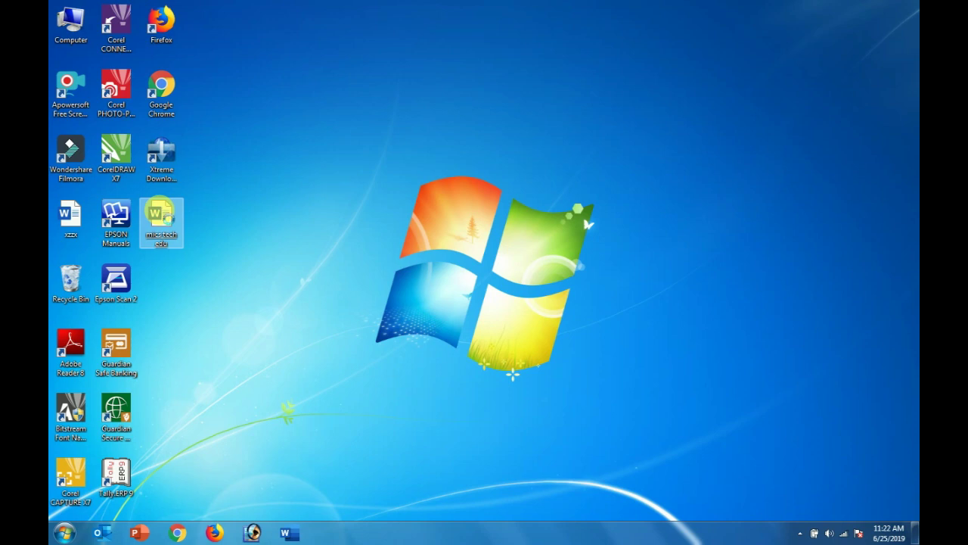
right_click(161, 215)
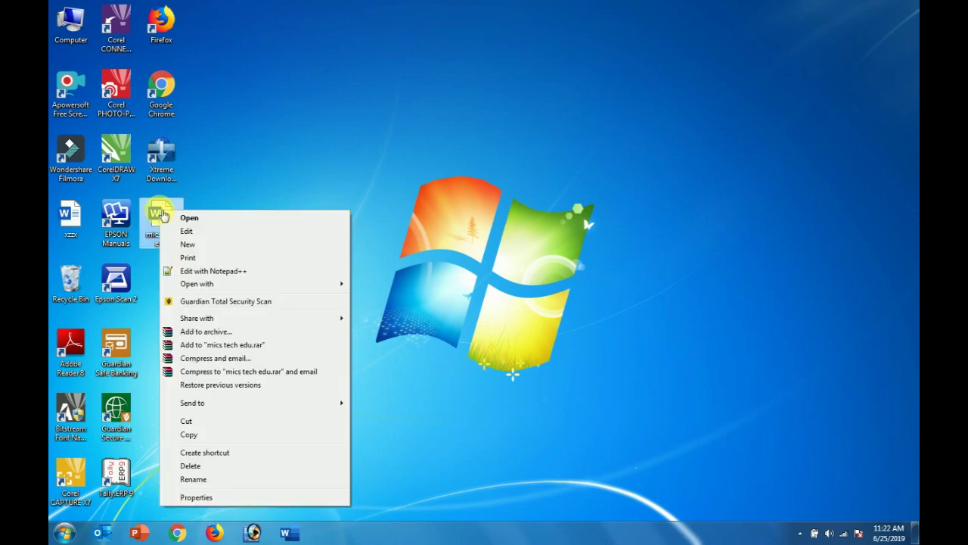
left_click(225, 224)
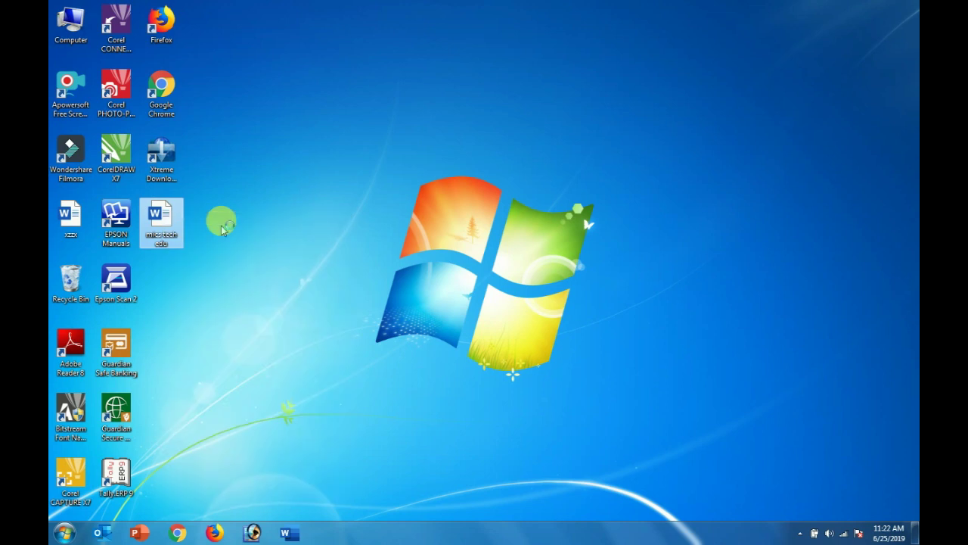